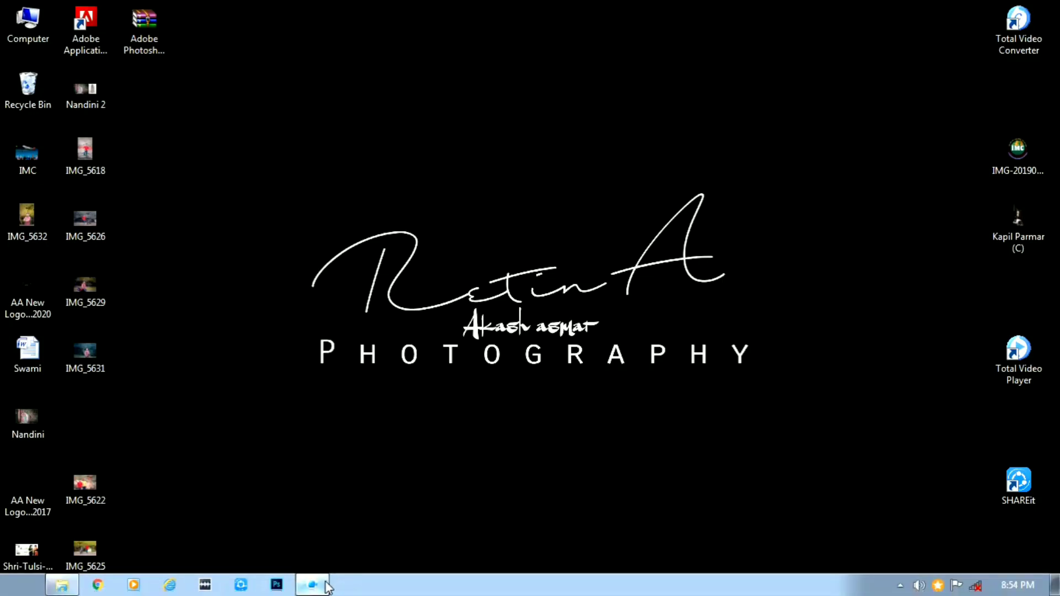
- Open the Photoshop archive in WinRAR and select its Photoshop folder
{"action": "right_click", "coordinate": [151, 31]}
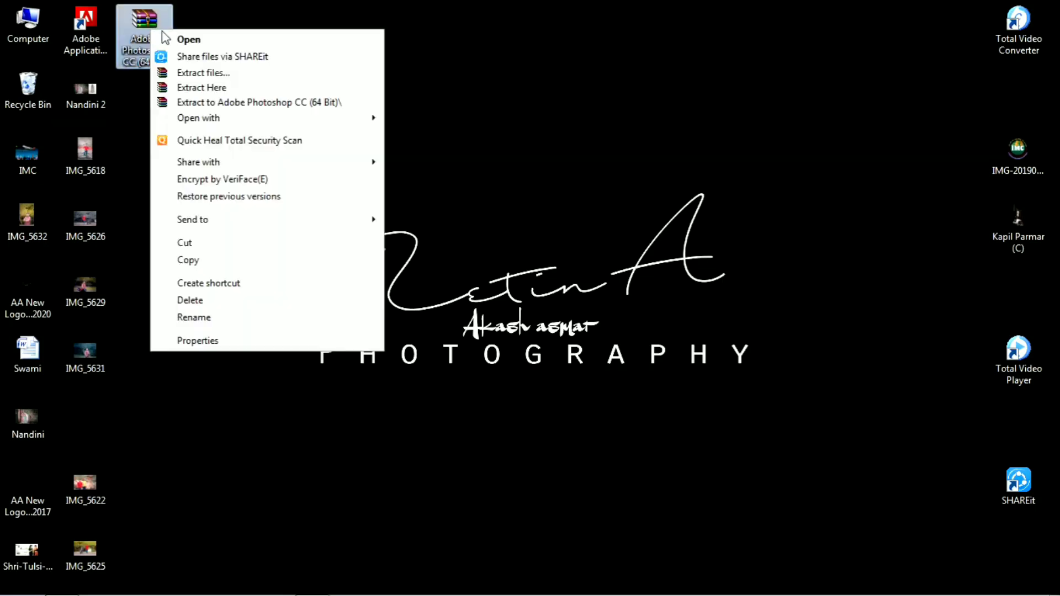
{"action": "left_click", "coordinate": [187, 40]}
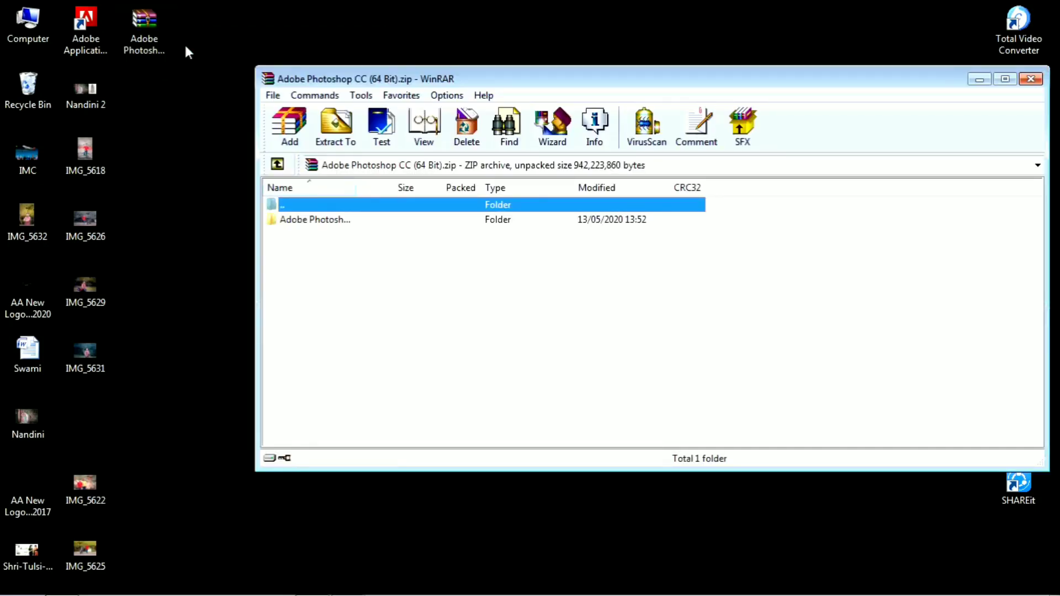
{"action": "left_click", "coordinate": [317, 222]}
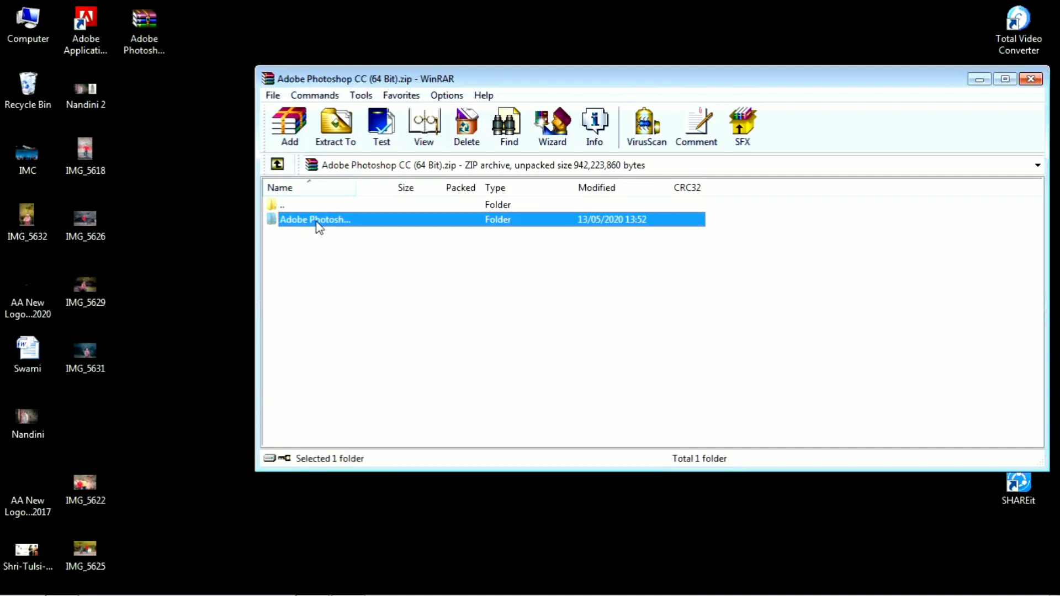
- Extract the folder into a new desktop folder named 'Photoshop cc'
{"action": "left_click", "coordinate": [337, 131]}
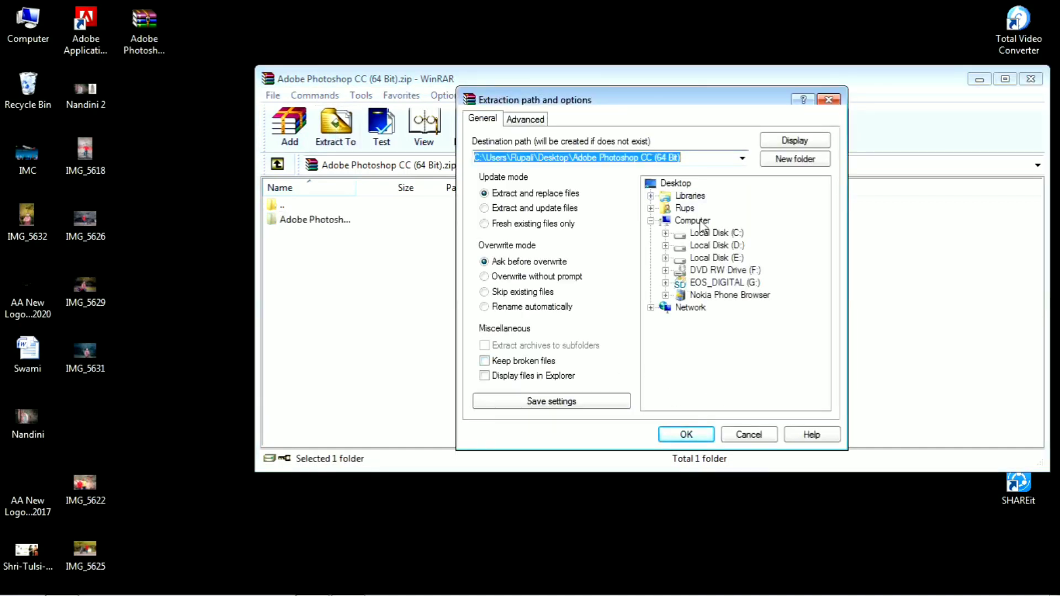
{"action": "left_click", "coordinate": [668, 184]}
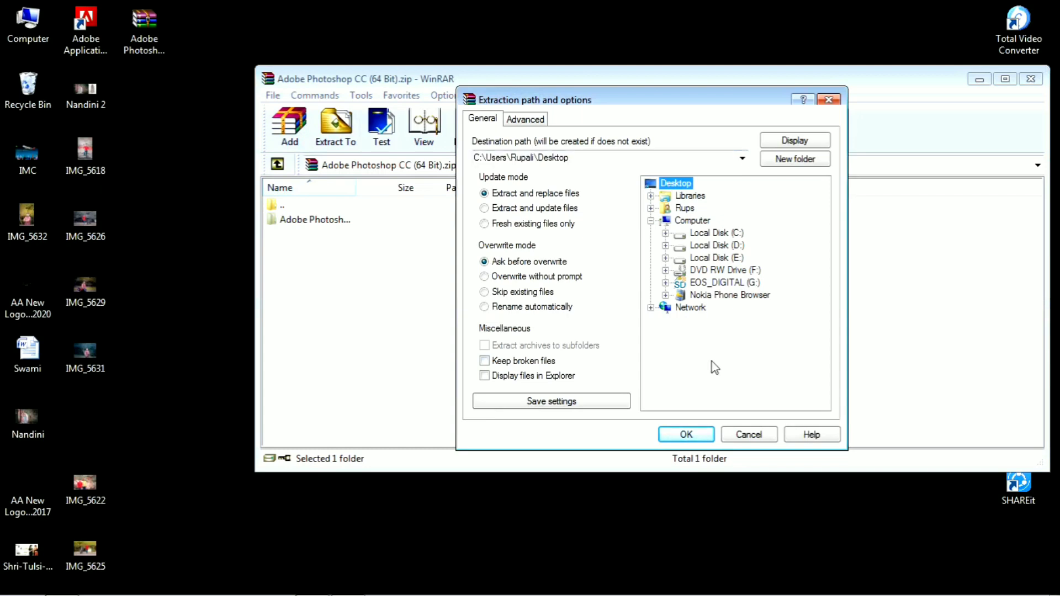
{"action": "left_click", "coordinate": [786, 158]}
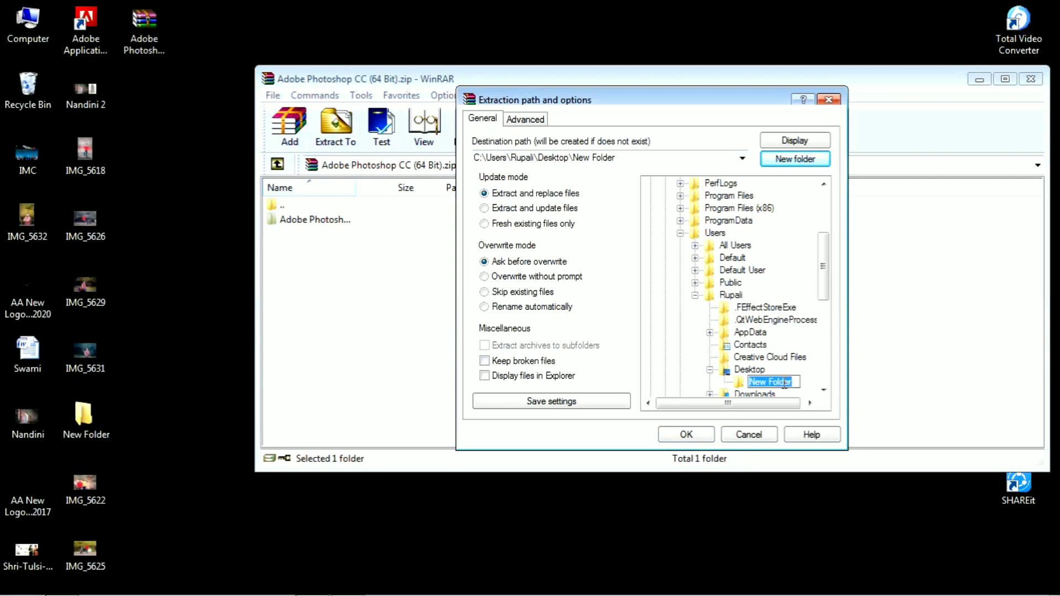
{"action": "type", "text": "Ph"}
{"action": "type", "text": "otoshop cc"}
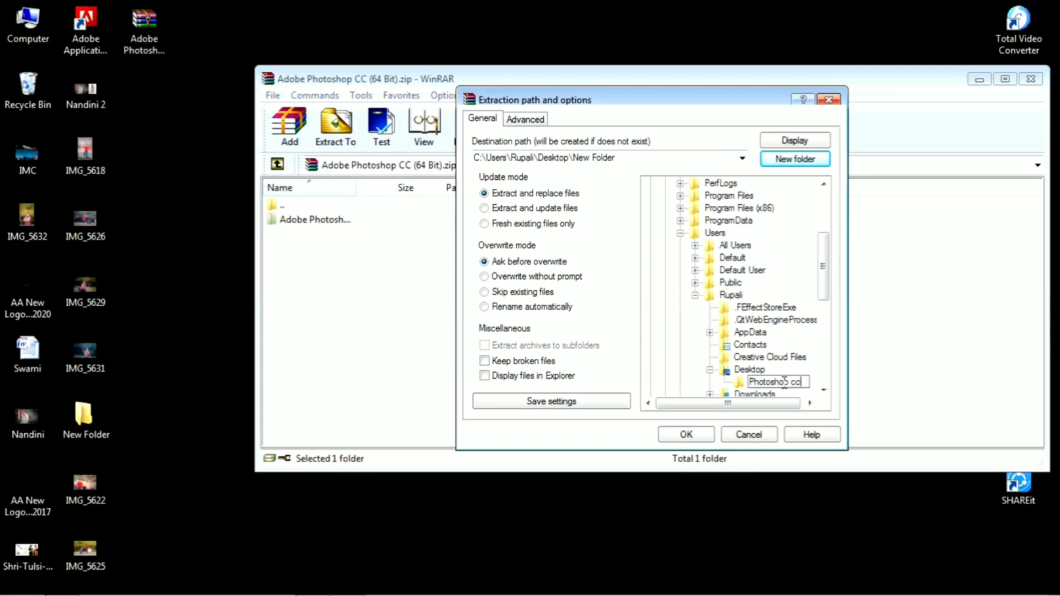
{"action": "key", "text": "Return"}
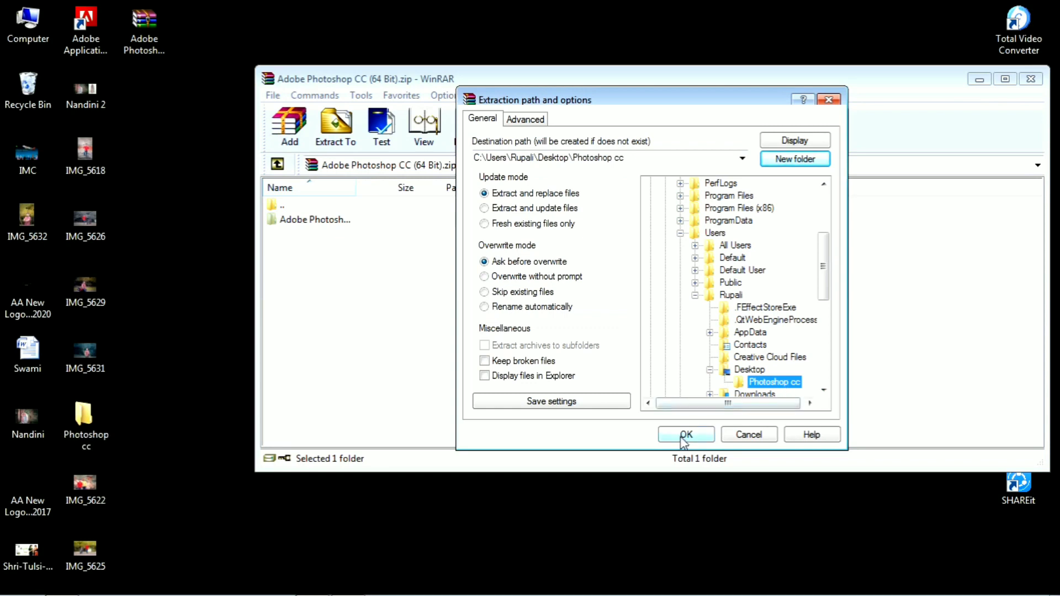
{"action": "left_click", "coordinate": [685, 436]}
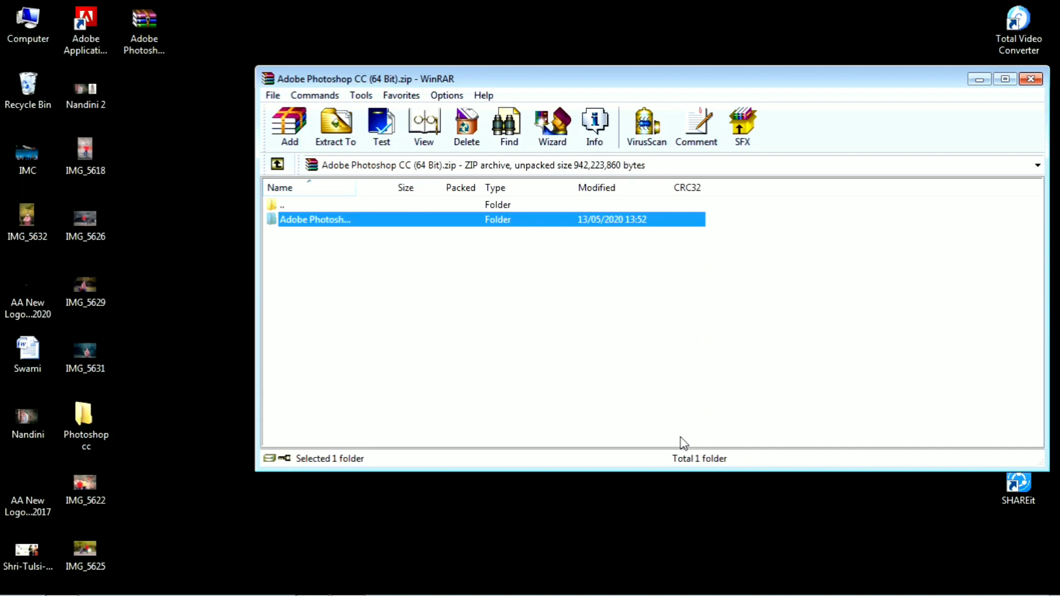
- Close WinRAR, open Photoshop cc > Adobe Photoshop CC (64 Bit), and launch Photoshop.exe
{"action": "left_click", "coordinate": [1031, 79]}
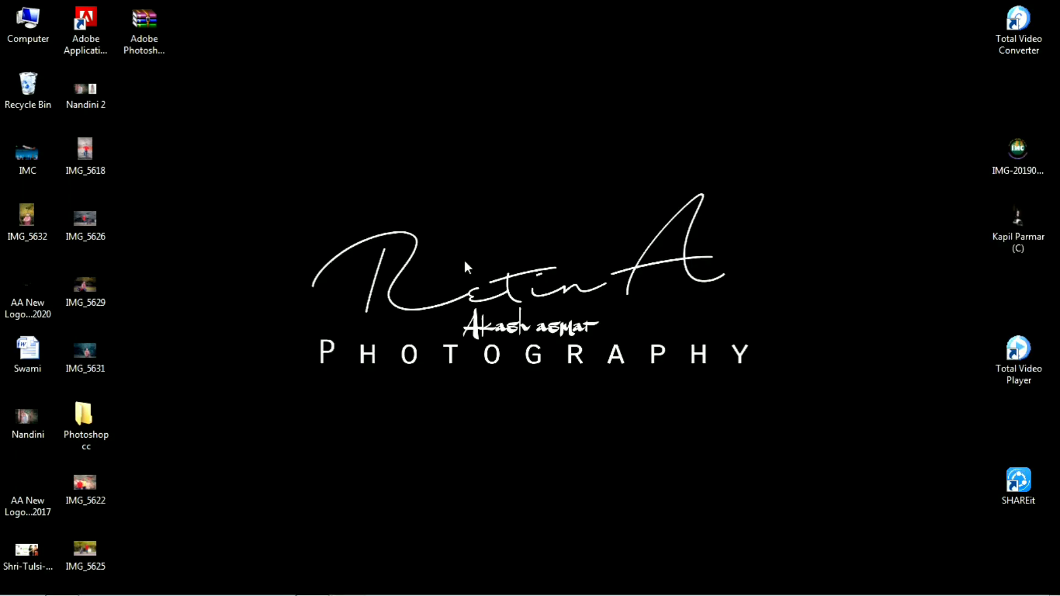
{"action": "double_click", "coordinate": [87, 424]}
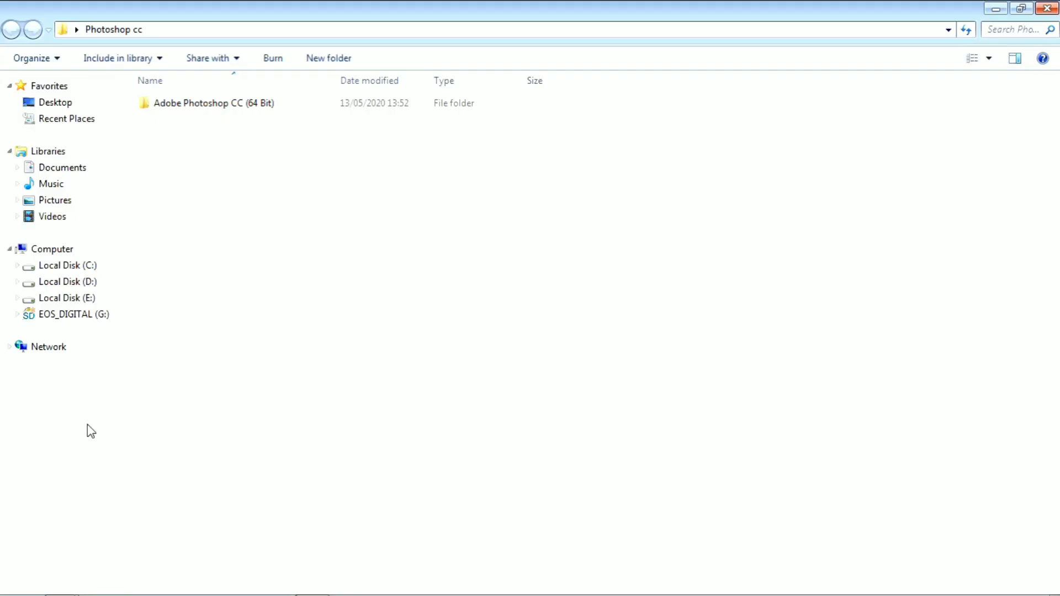
{"action": "double_click", "coordinate": [275, 106]}
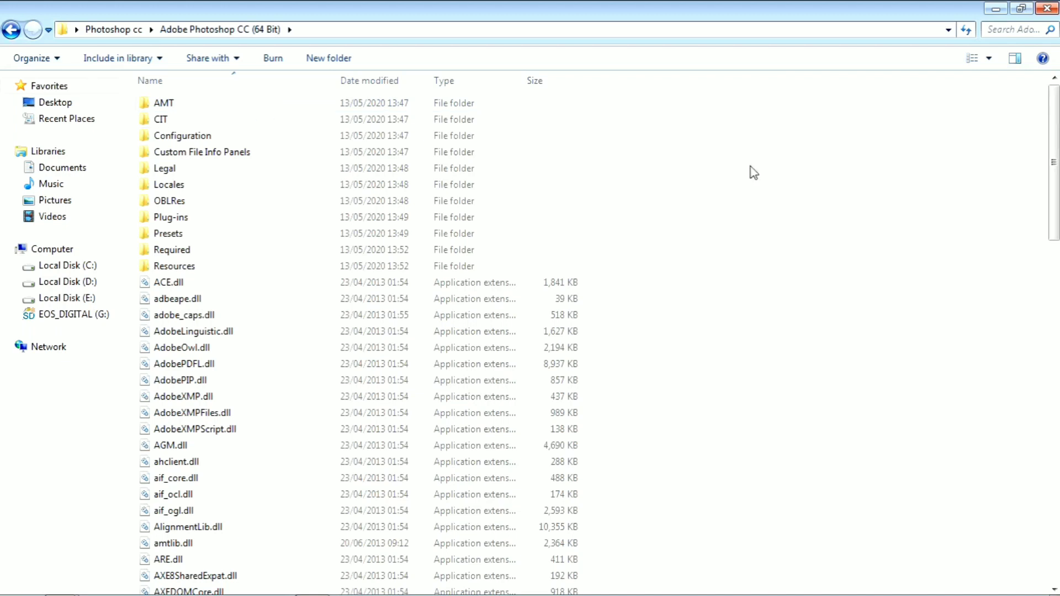
{"action": "left_click_drag", "start_coordinate": [1056, 113], "coordinate": [1050, 296]}
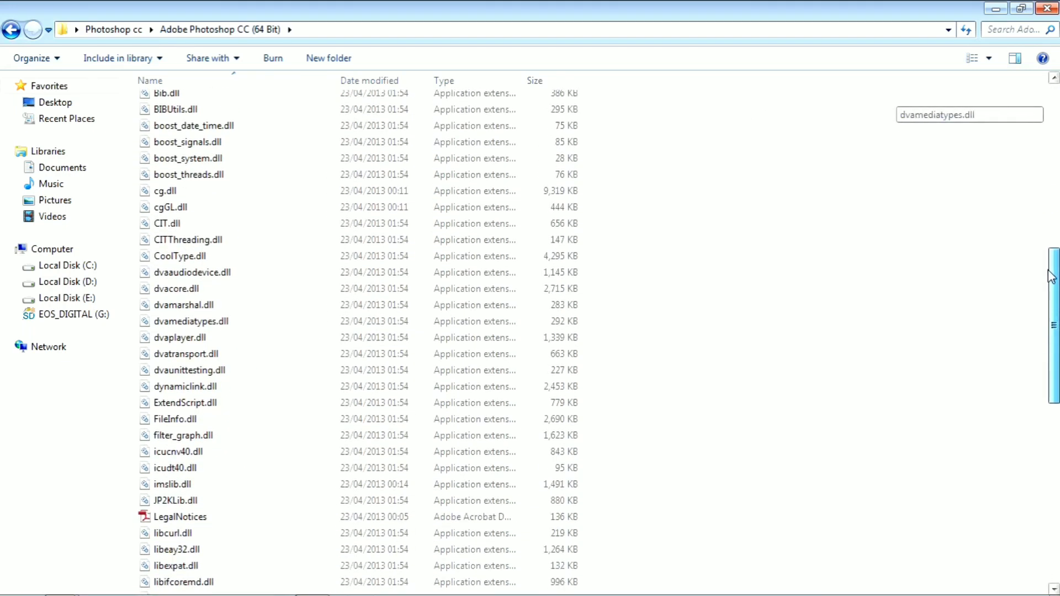
{"action": "scroll", "coordinate": [1049, 296], "scroll_direction": "down", "scroll_amount": 1}
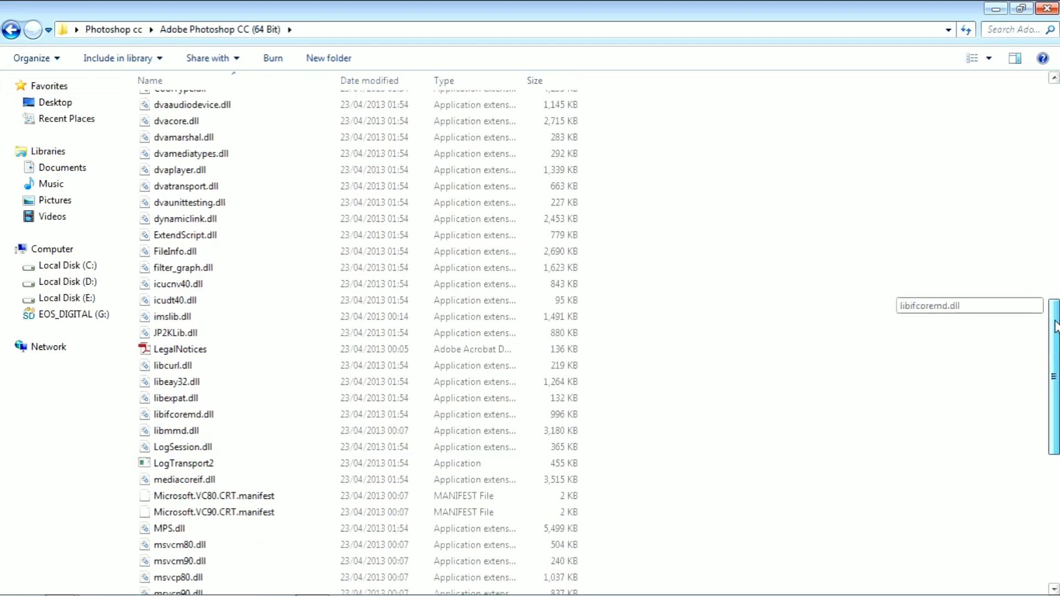
{"action": "scroll", "coordinate": [1050, 296], "scroll_direction": "down", "scroll_amount": 4}
{"action": "scroll", "coordinate": [1050, 296], "scroll_direction": "down", "scroll_amount": 2}
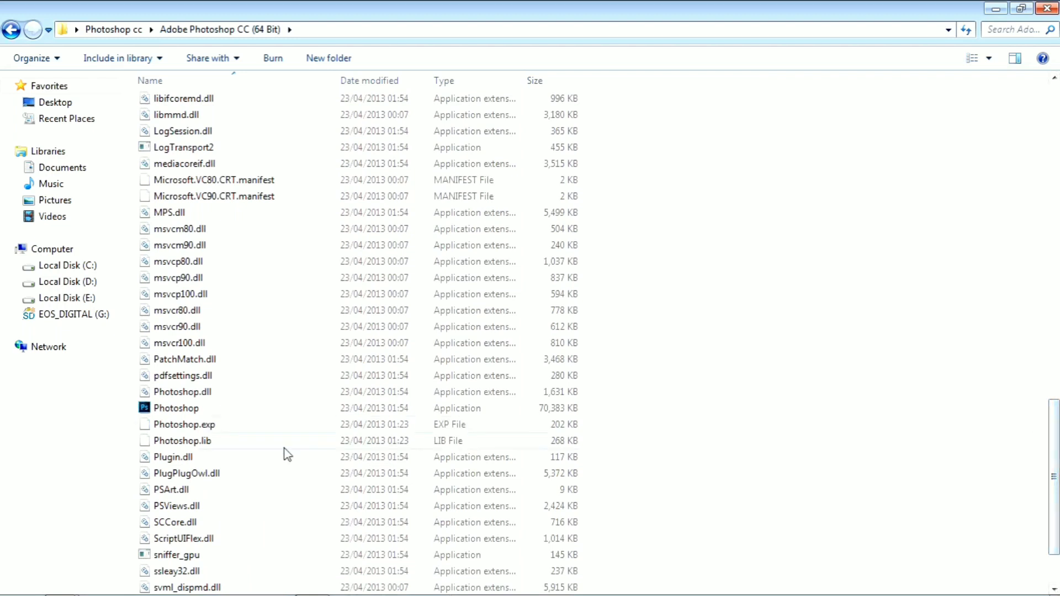
{"action": "left_click", "coordinate": [227, 412]}
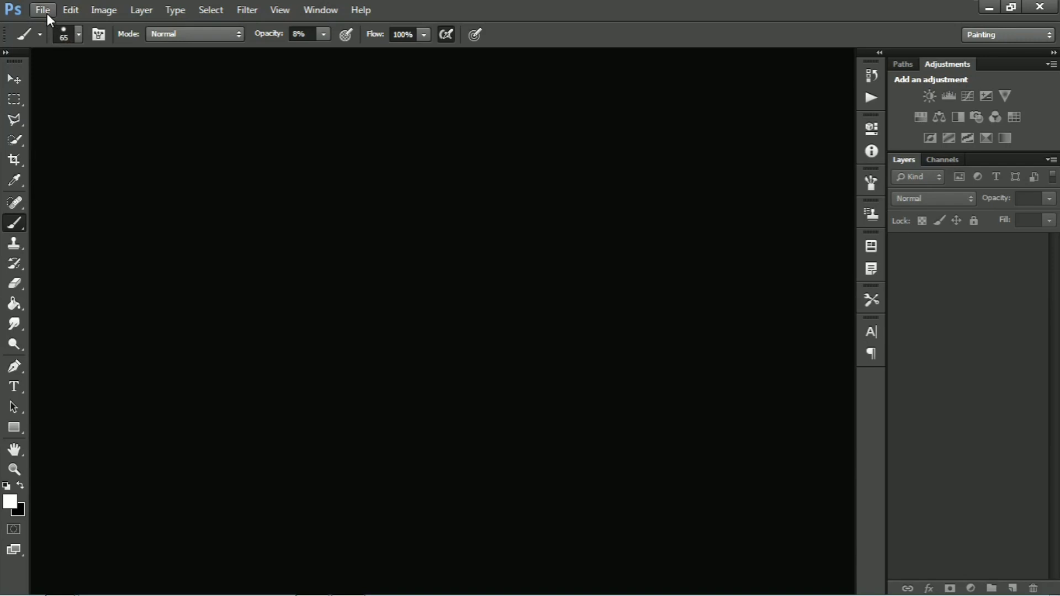
- Create a new blank white document with the default settings
{"action": "left_click", "coordinate": [44, 11]}
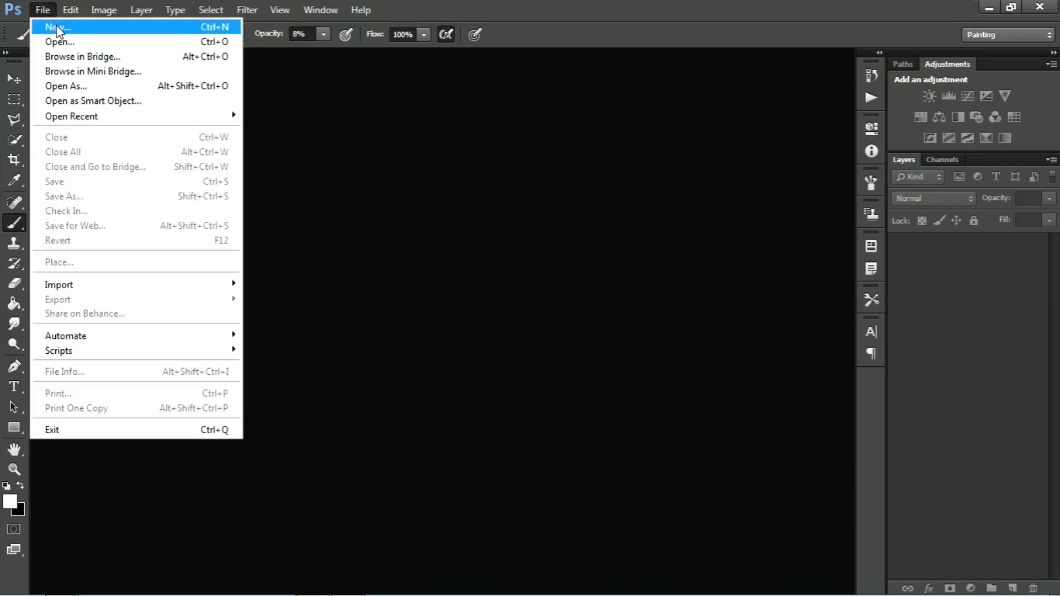
{"action": "left_click", "coordinate": [58, 27]}
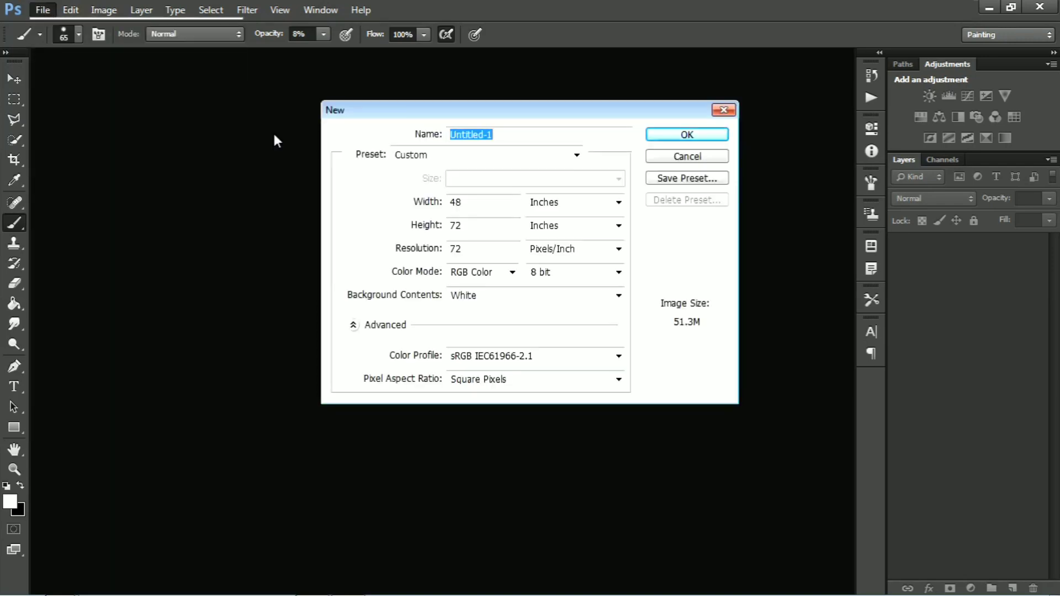
{"action": "left_click", "coordinate": [661, 141]}
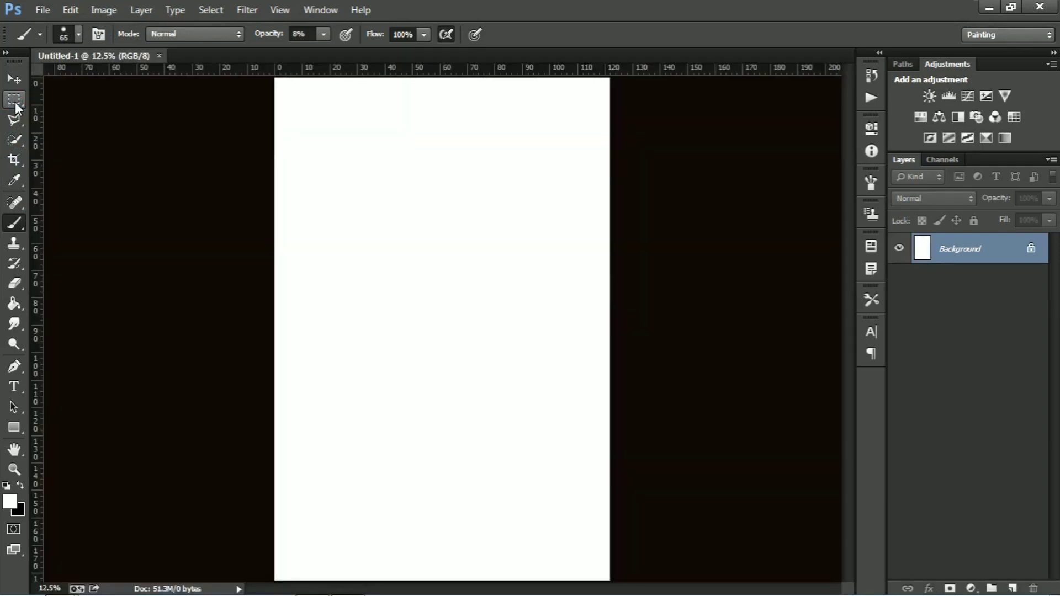
- Draw a tall black-filled rectangle in the page's upper middle
{"action": "left_click", "coordinate": [15, 101]}
{"action": "left_click_drag", "start_coordinate": [477, 177], "coordinate": [363, 417]}
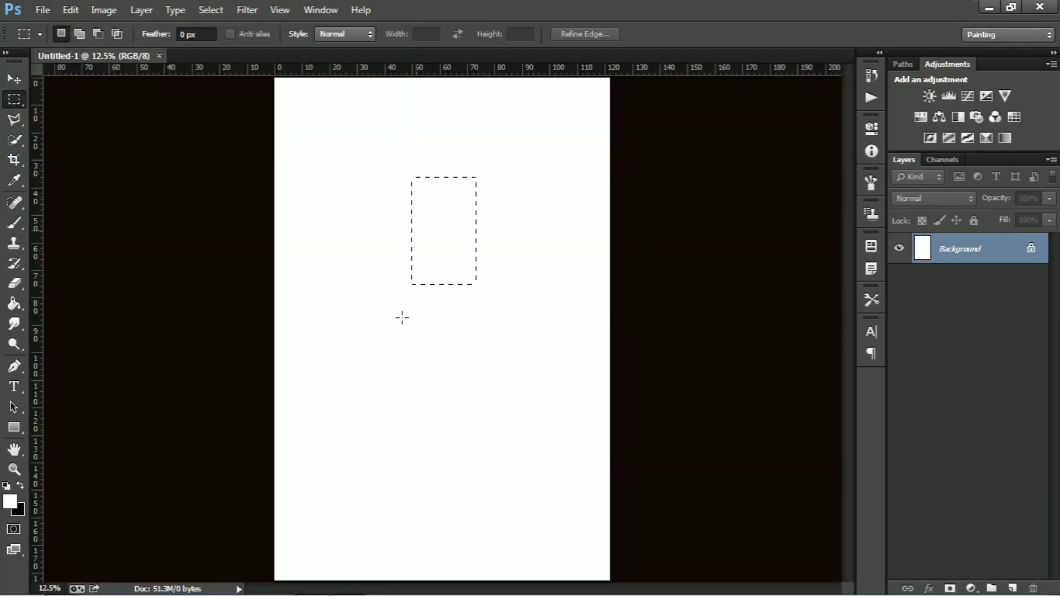
{"action": "key", "text": "ctrl+BackSpace"}
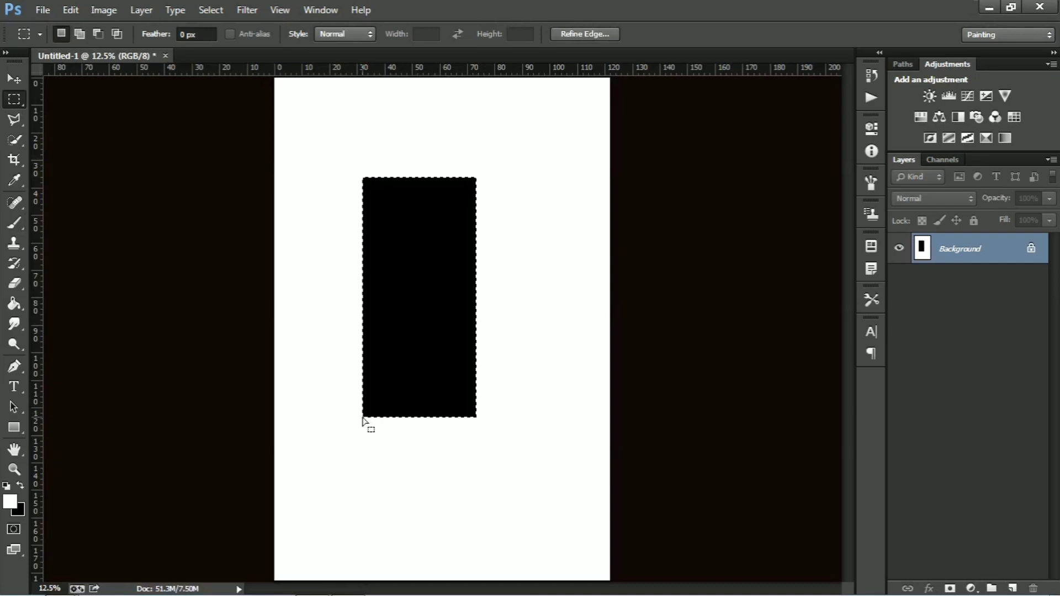
{"action": "key", "text": "ctrl+d"}
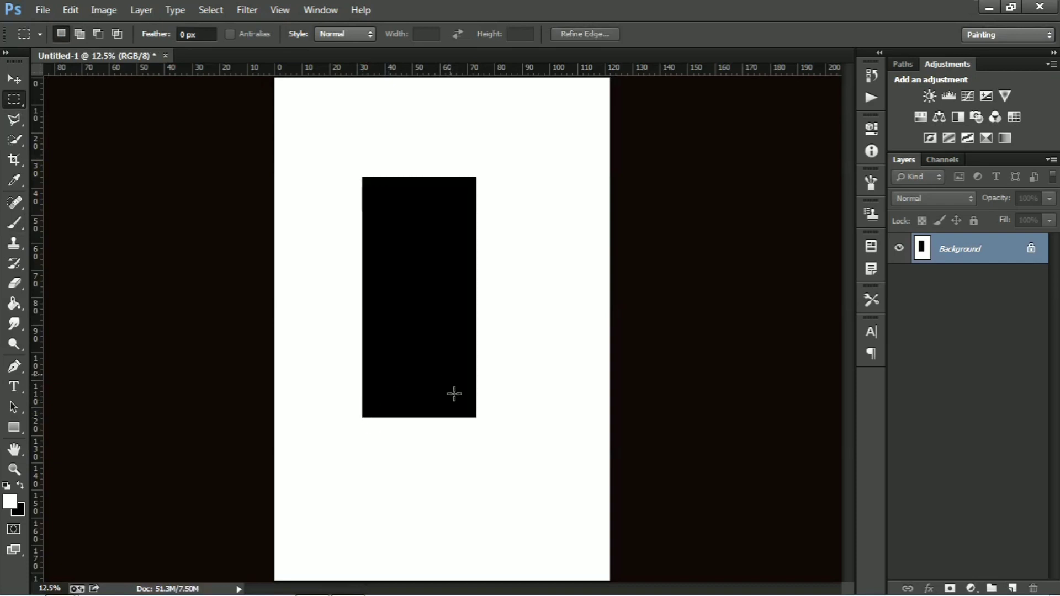
- Add a second black-filled rectangle below and right of the first
{"action": "left_click_drag", "start_coordinate": [451, 375], "coordinate": [555, 512]}
{"action": "key", "text": "ctrl+d"}
{"action": "left_click_drag", "start_coordinate": [545, 504], "coordinate": [549, 512]}
{"action": "key", "text": "ctrl+BackSpace"}
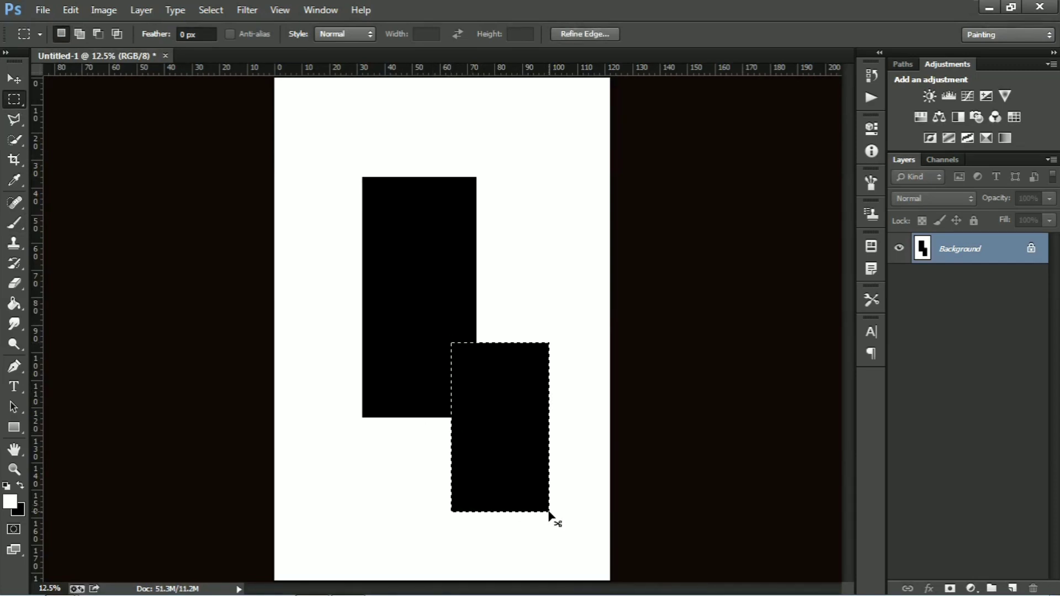
{"action": "key", "text": "ctrl+d"}
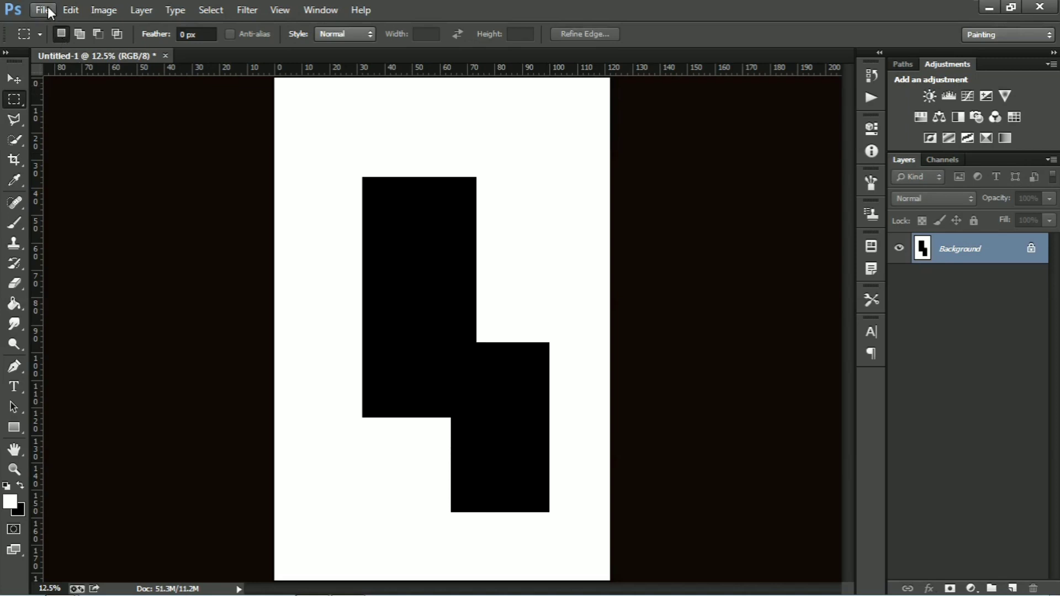
- Save the image to the Desktop as Untitled-1.jpg at JPEG quality 12
{"action": "left_click", "coordinate": [43, 10]}
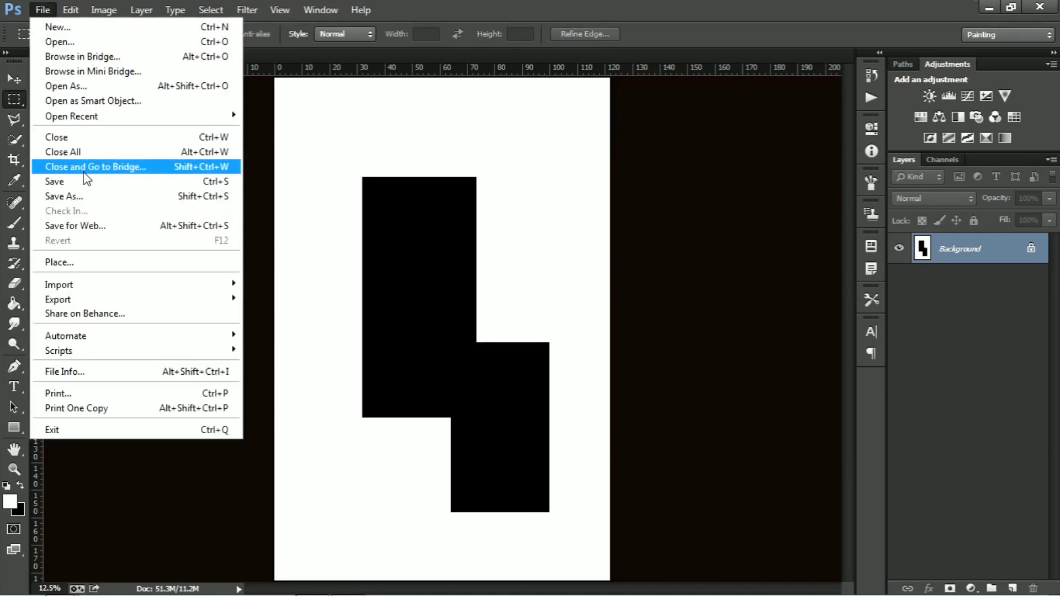
{"action": "left_click", "coordinate": [83, 197]}
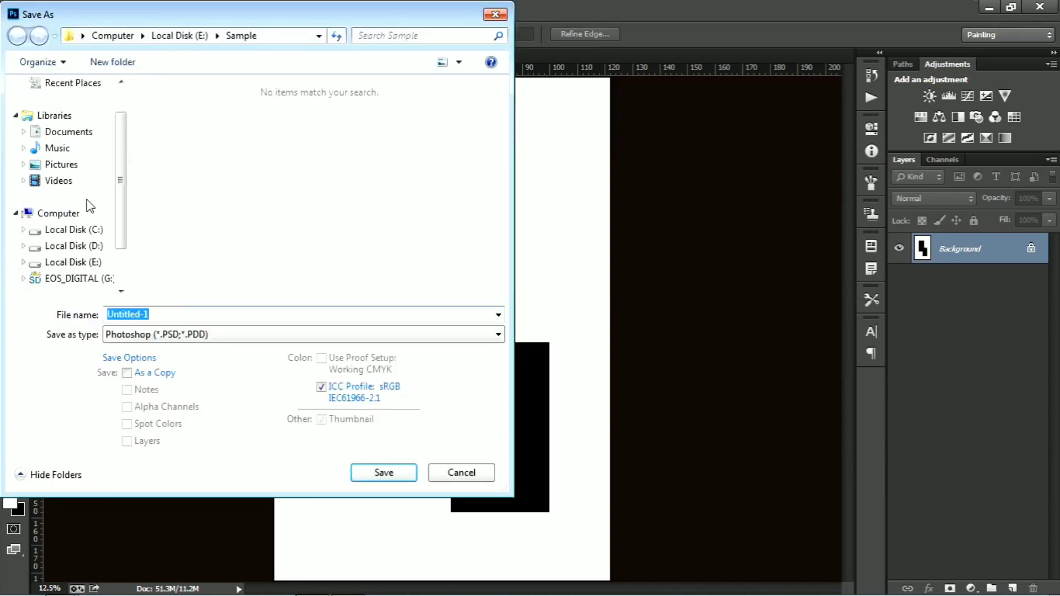
{"action": "left_click", "coordinate": [168, 335]}
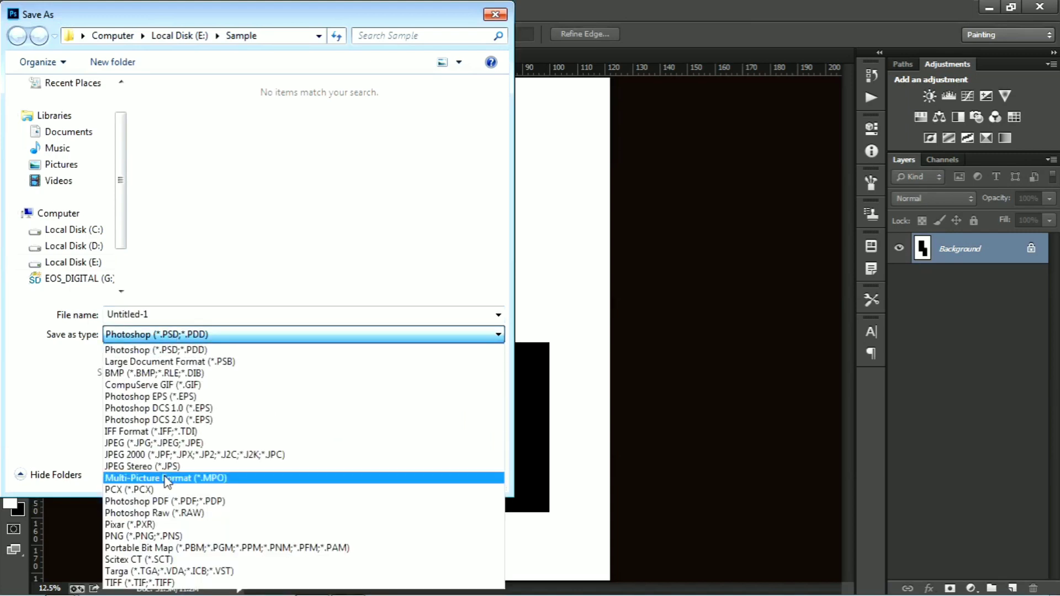
{"action": "left_click", "coordinate": [180, 443]}
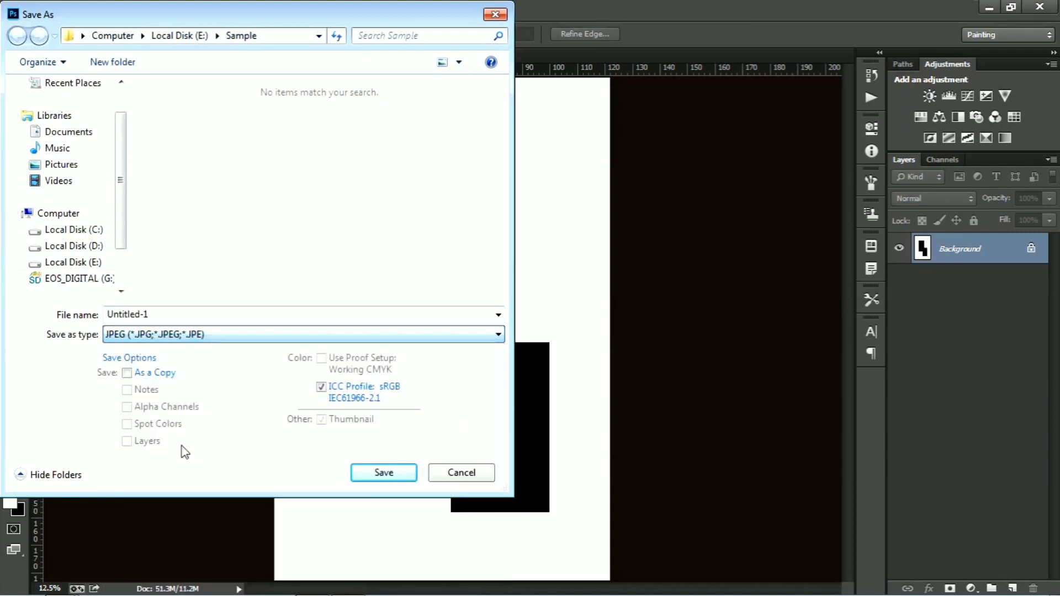
{"action": "scroll", "coordinate": [124, 106], "scroll_direction": "up", "scroll_amount": 1}
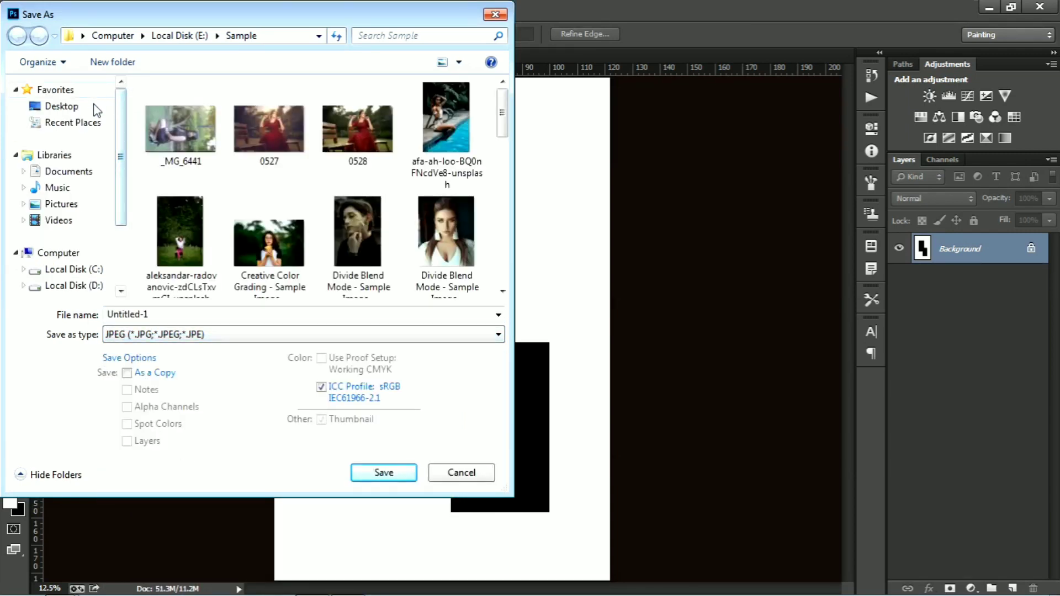
{"action": "left_click", "coordinate": [97, 108]}
{"action": "left_click", "coordinate": [379, 474]}
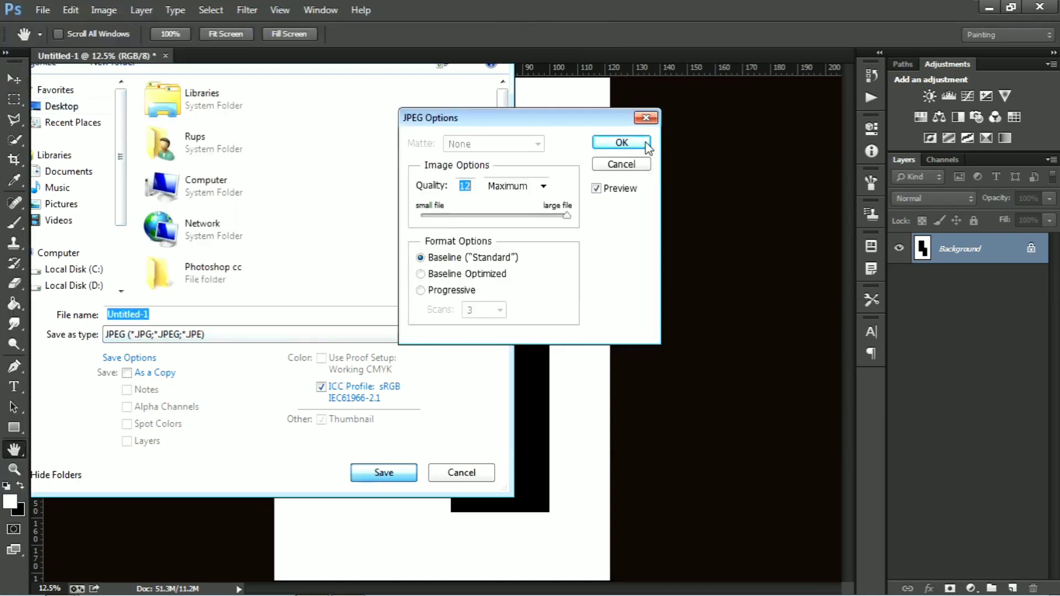
{"action": "left_click", "coordinate": [645, 142]}
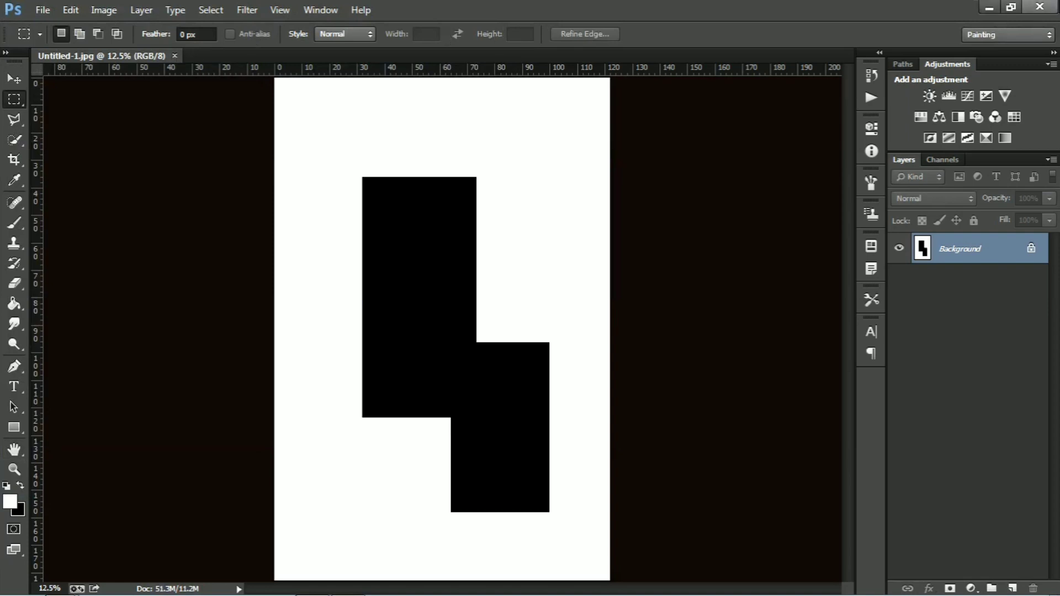
- Close Photoshop and Explorer, then view Untitled-1 in Picasa Photo Viewer and close it
{"action": "left_click", "coordinate": [1040, 7]}
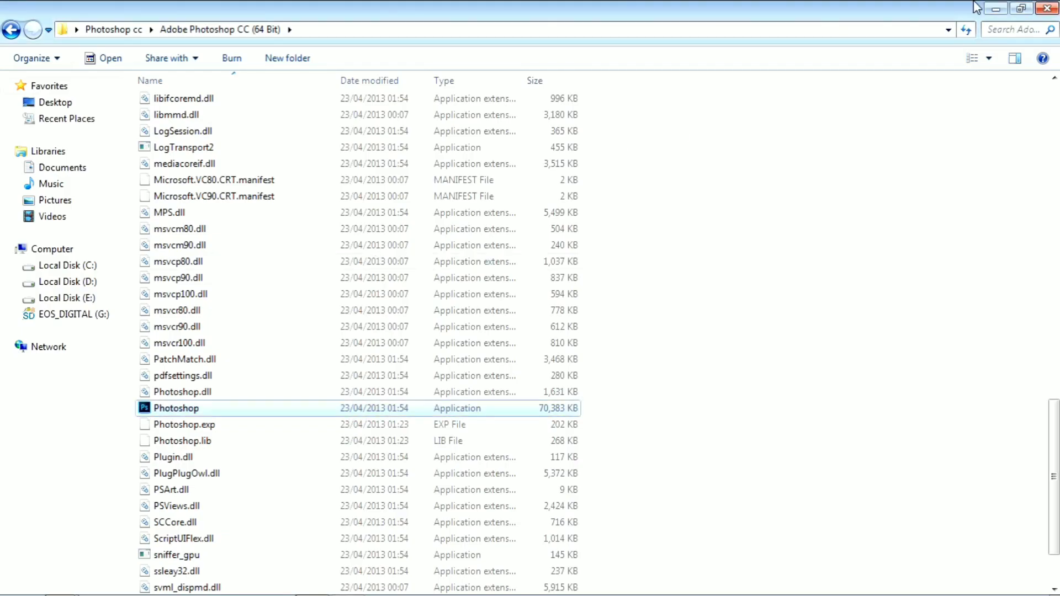
{"action": "left_click", "coordinate": [1045, 8]}
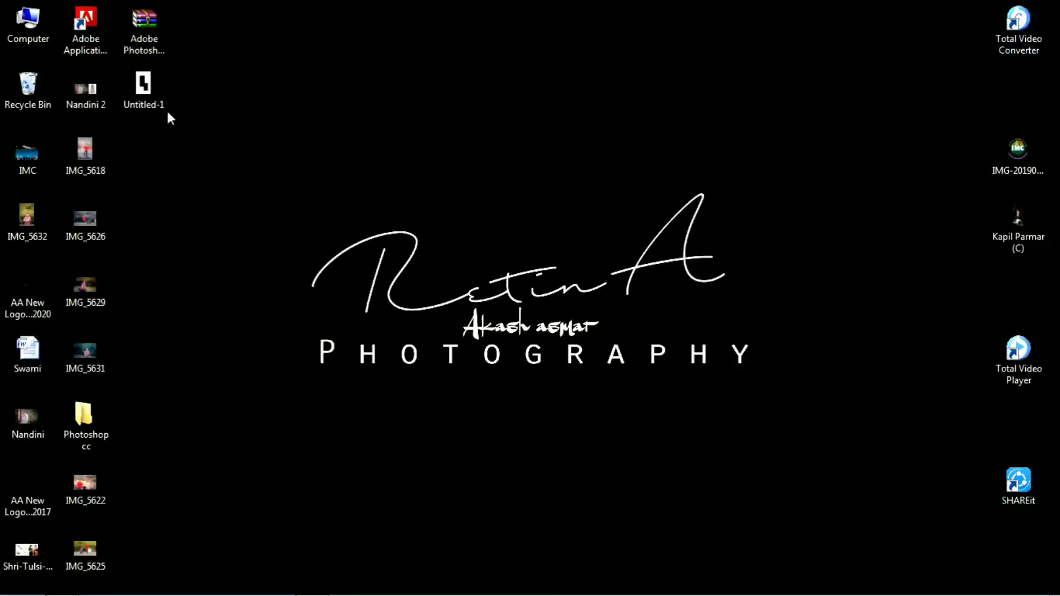
{"action": "double_click", "coordinate": [151, 85]}
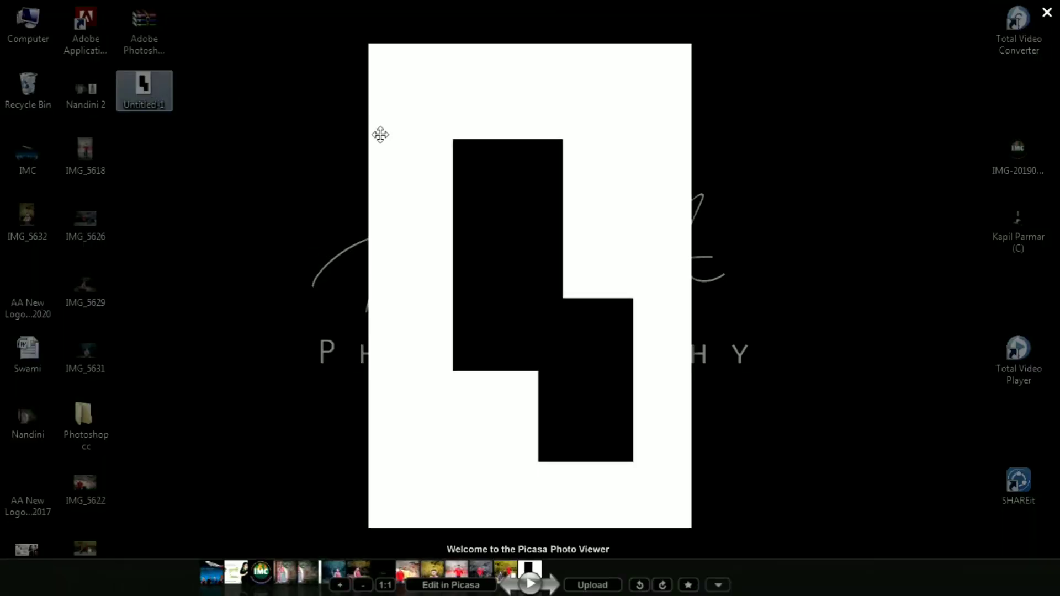
{"action": "key", "text": "Escape"}
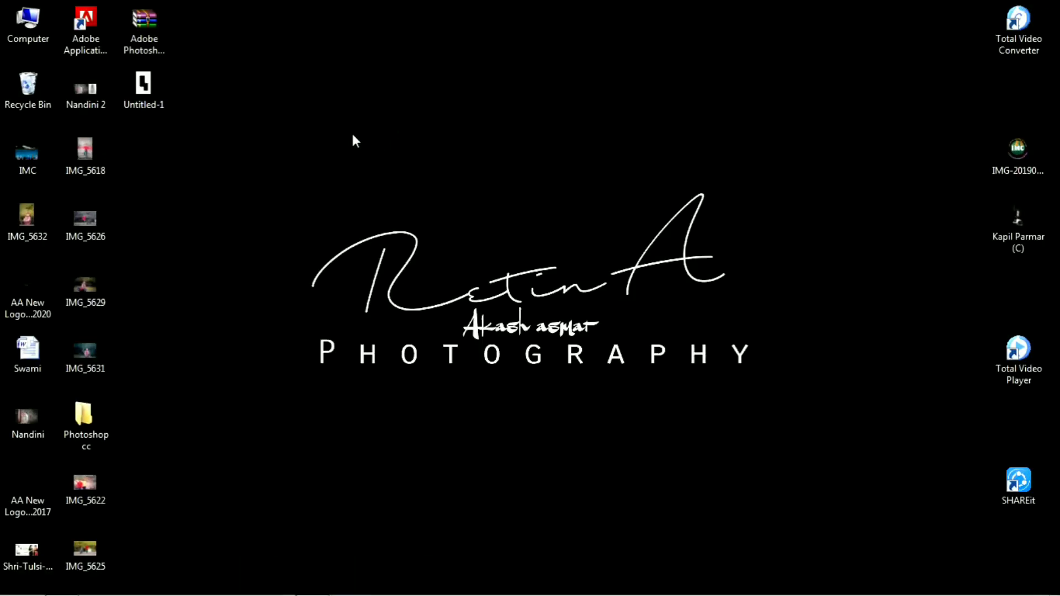